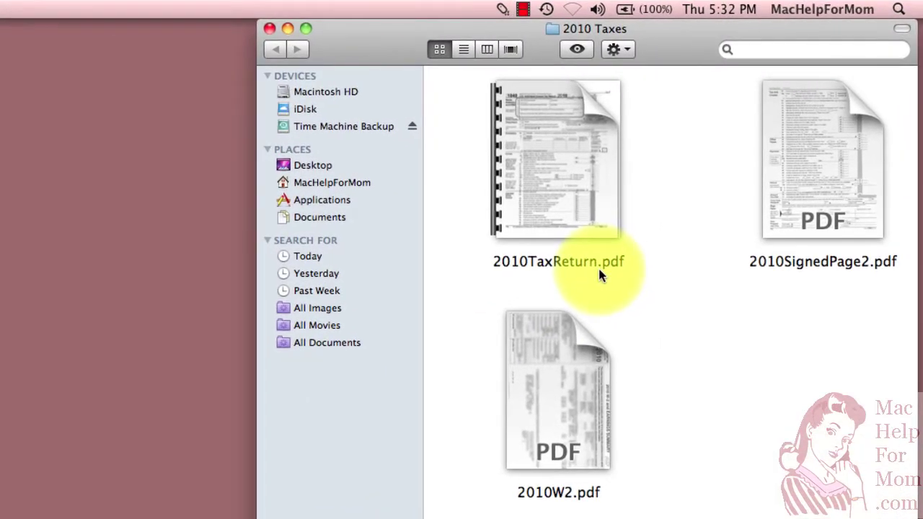
{"action": "left_click", "coordinate": [563, 156]}
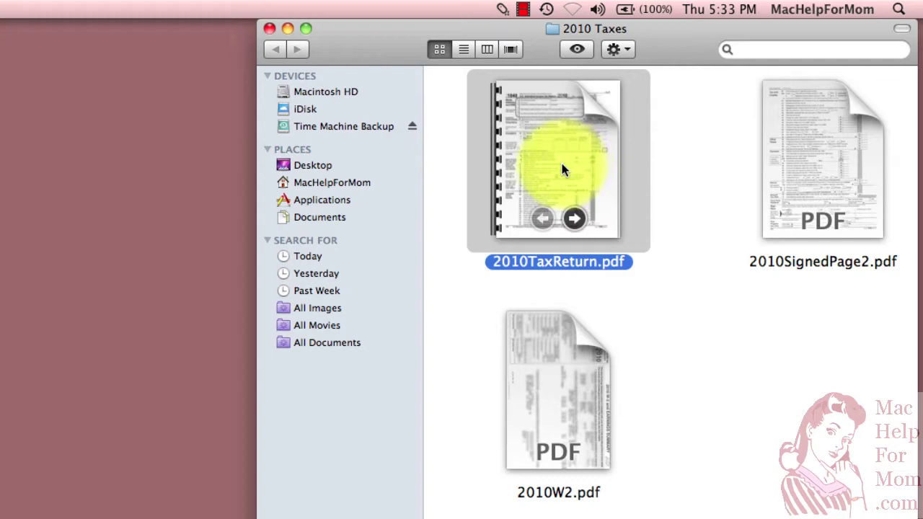
{"action": "left_click", "coordinate": [831, 166]}
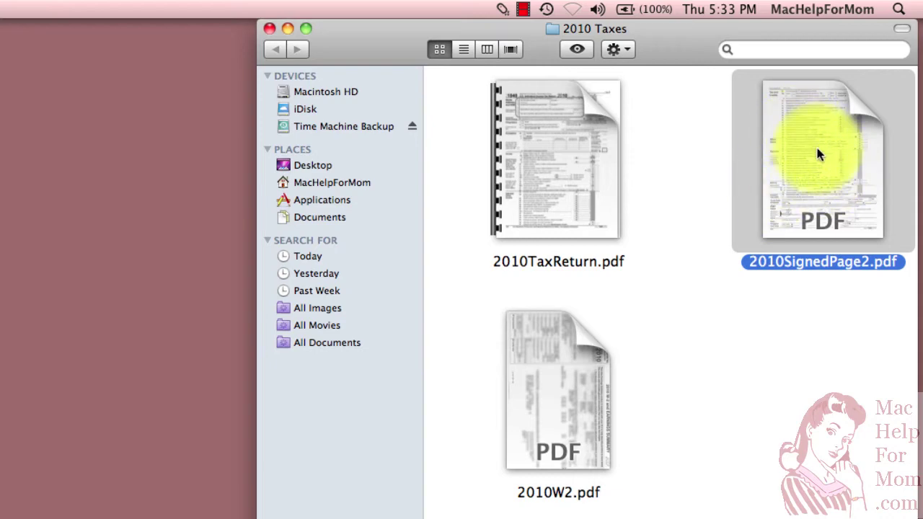
{"action": "left_click", "coordinate": [560, 399]}
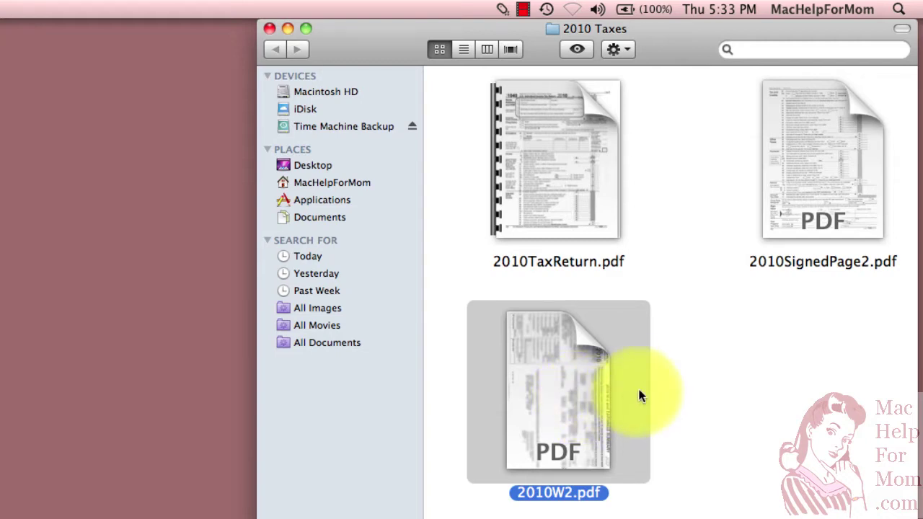
- Open 2010TaxReturn.pdf at its first page, zoomed out two levels, and narrow its window to uncover the 2010 Taxes folder
{"action": "mouse_move", "coordinate": [577, 181]}
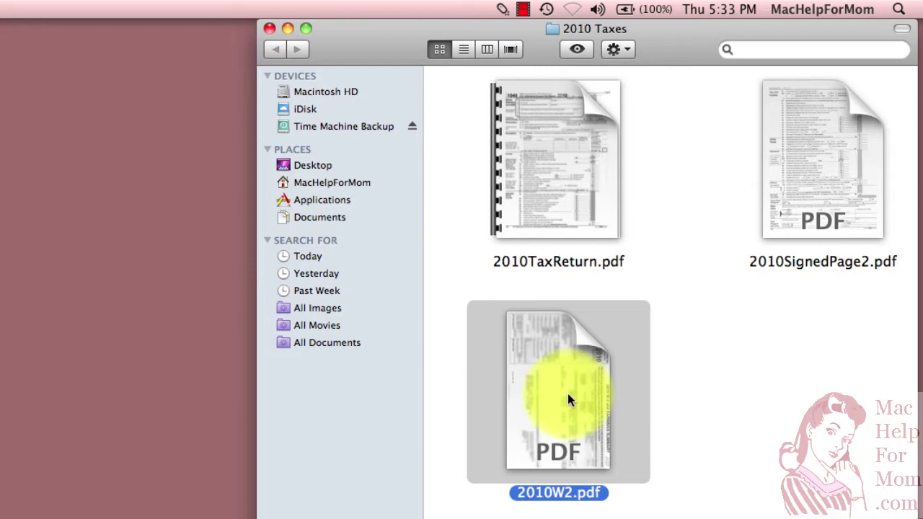
{"action": "left_click", "coordinate": [556, 166]}
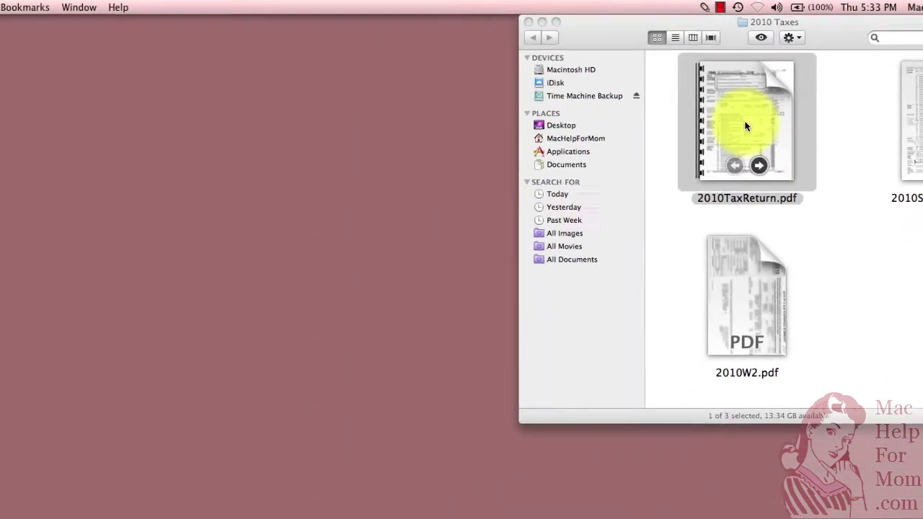
{"action": "double_click", "coordinate": [746, 126]}
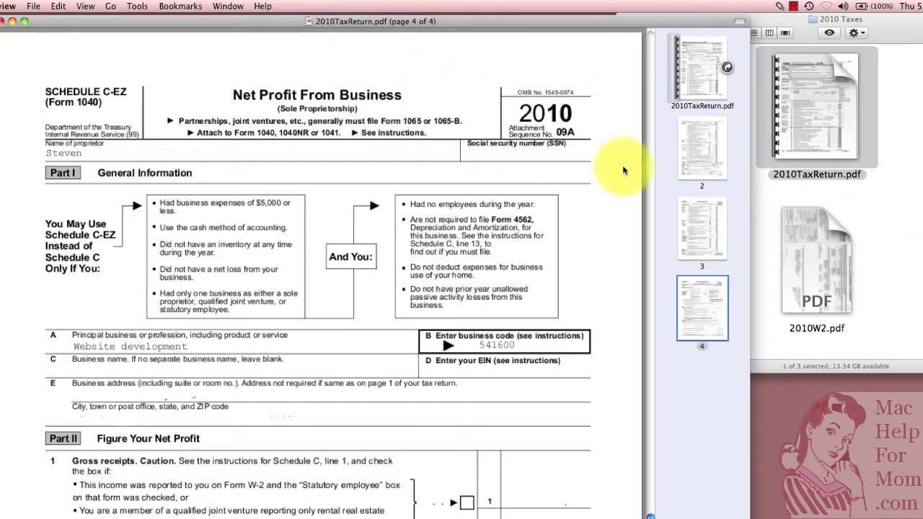
{"action": "left_click", "coordinate": [704, 87]}
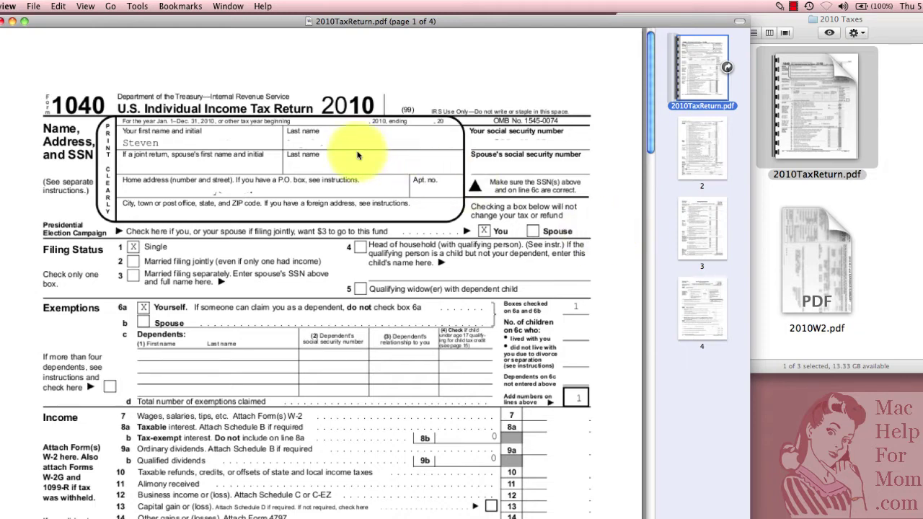
{"action": "key", "text": "super+minus"}
{"action": "key", "text": "super+minus"}
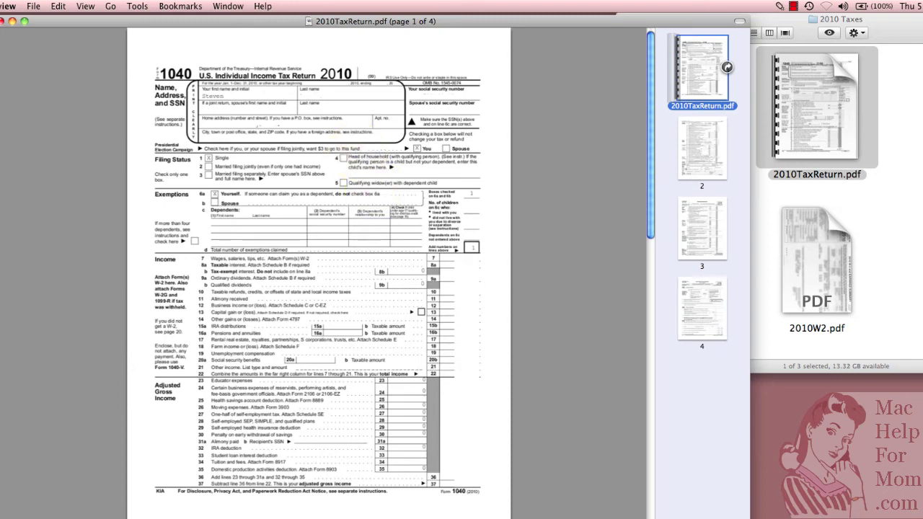
{"action": "left_click_drag", "start_coordinate": [750, 488], "coordinate": [522, 495]}
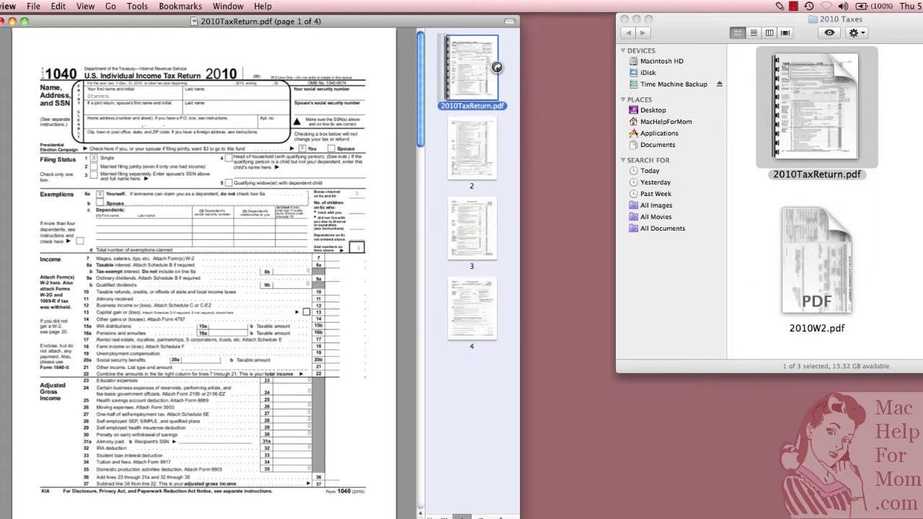
- Open 2010SignedPage2.pdf, show its sidebar of page thumbnails, and place its narrowed window beside the tax return
{"action": "key", "text": "super+Tab"}
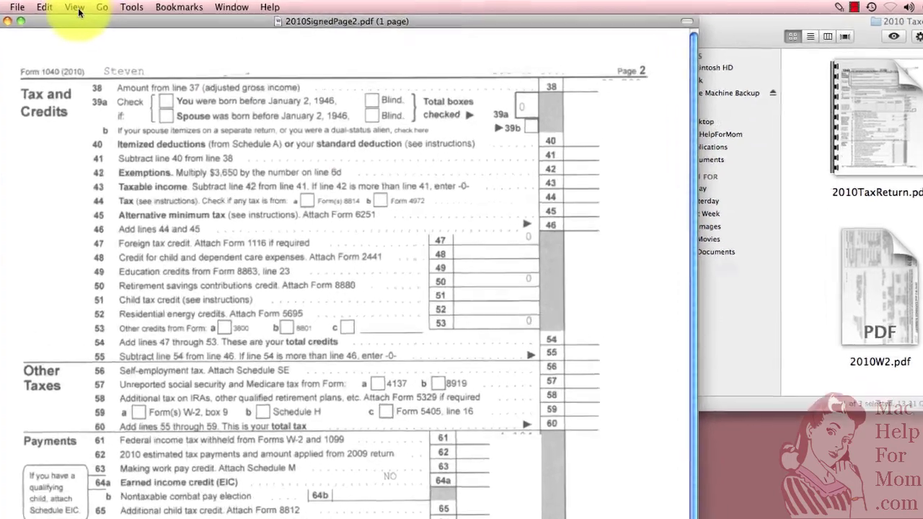
{"action": "left_click", "coordinate": [88, 8]}
{"action": "mouse_move", "coordinate": [119, 133]}
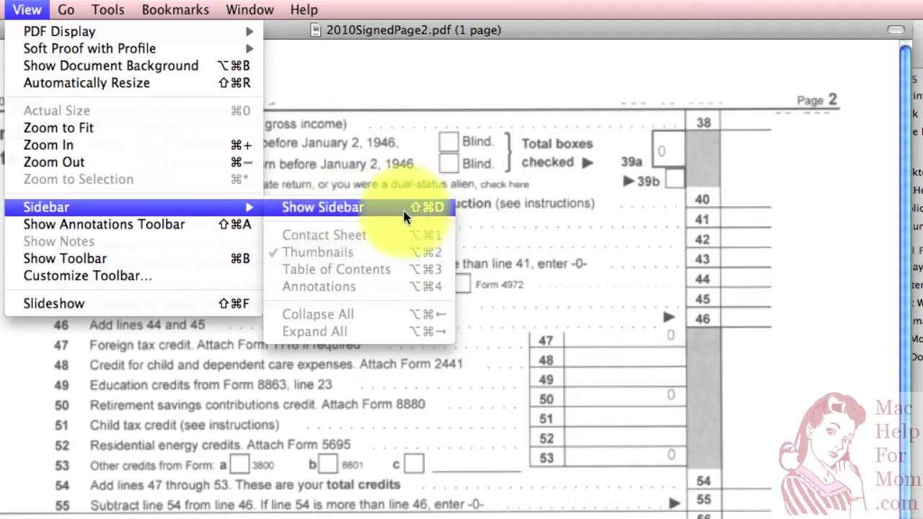
{"action": "left_click", "coordinate": [367, 207]}
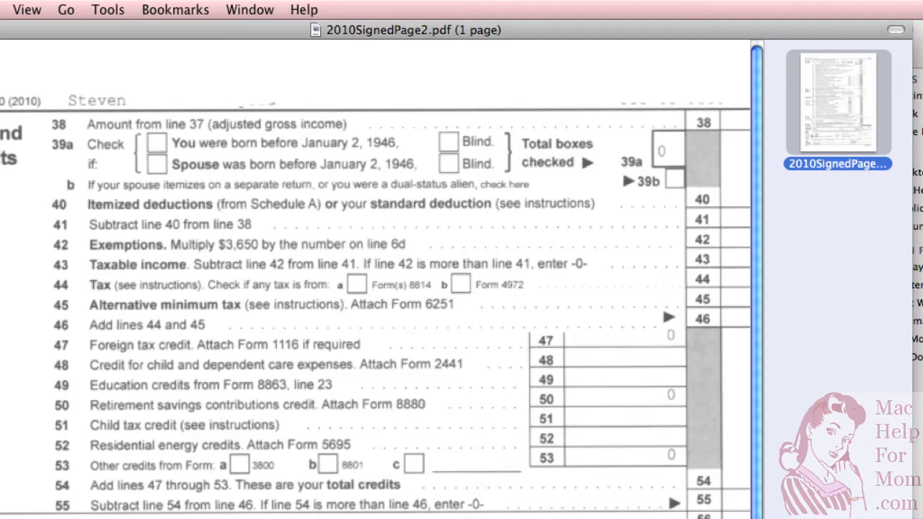
{"action": "left_click_drag", "start_coordinate": [750, 516], "coordinate": [546, 516]}
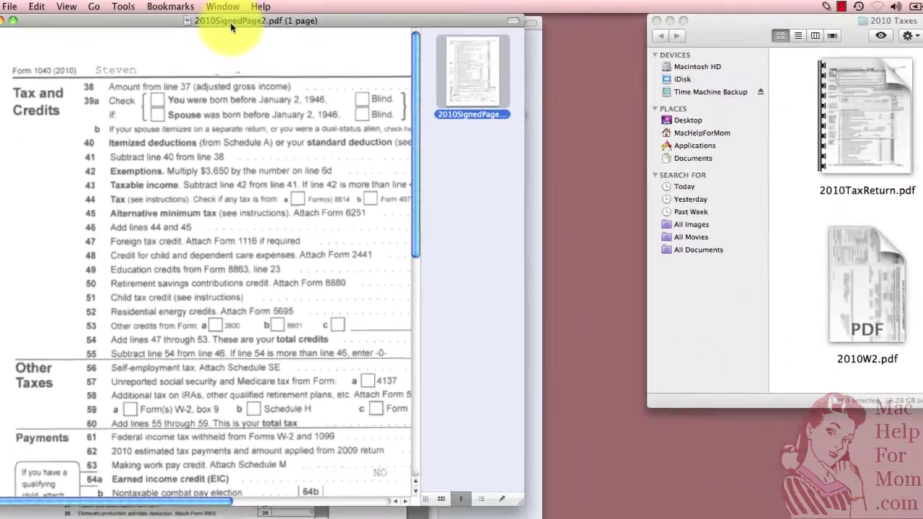
{"action": "left_click_drag", "start_coordinate": [251, 38], "coordinate": [686, 26]}
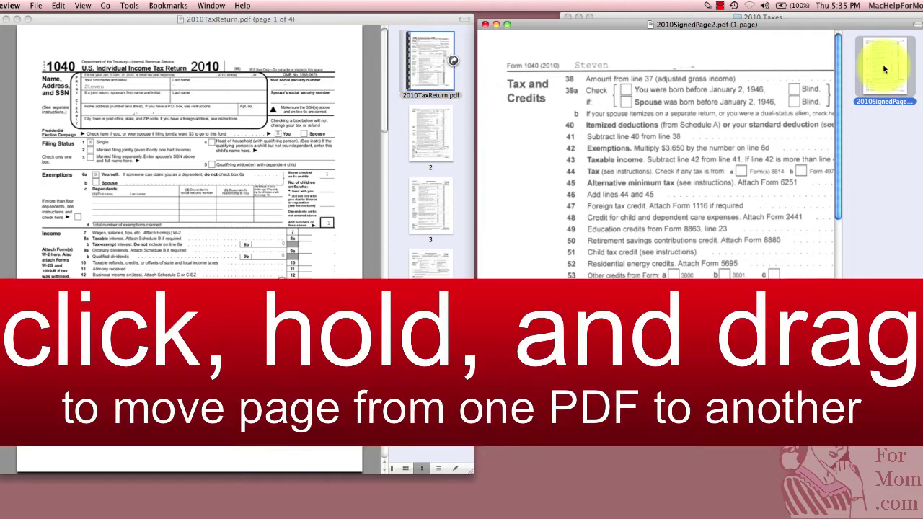
- Insert the signed page after page 1 of 2010TaxReturn.pdf and delete the unsigned page 2, leaving only the tax return document open
{"action": "left_click_drag", "start_coordinate": [885, 69], "coordinate": [432, 106]}
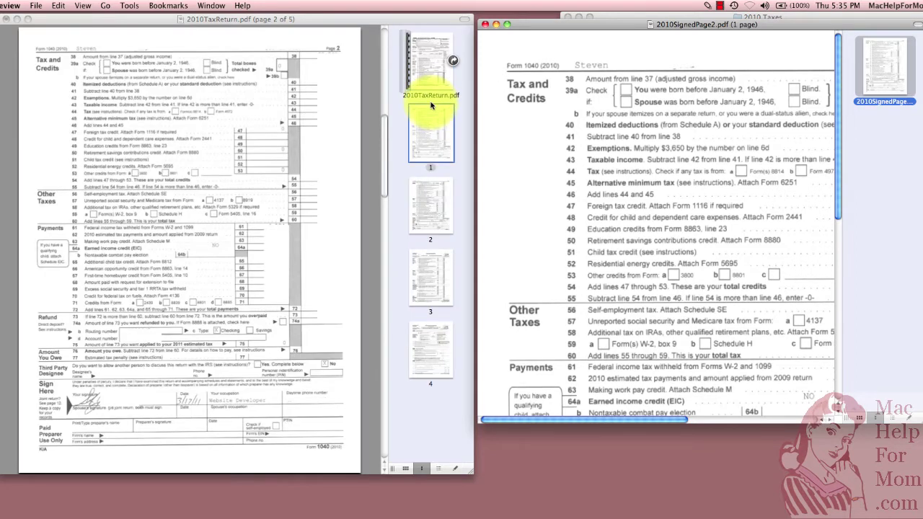
{"action": "left_click", "coordinate": [431, 203]}
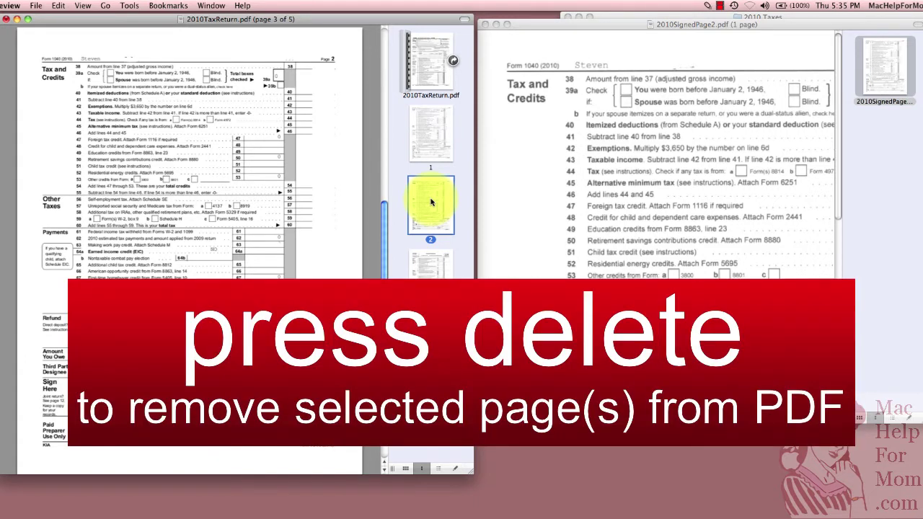
{"action": "key", "text": "Delete"}
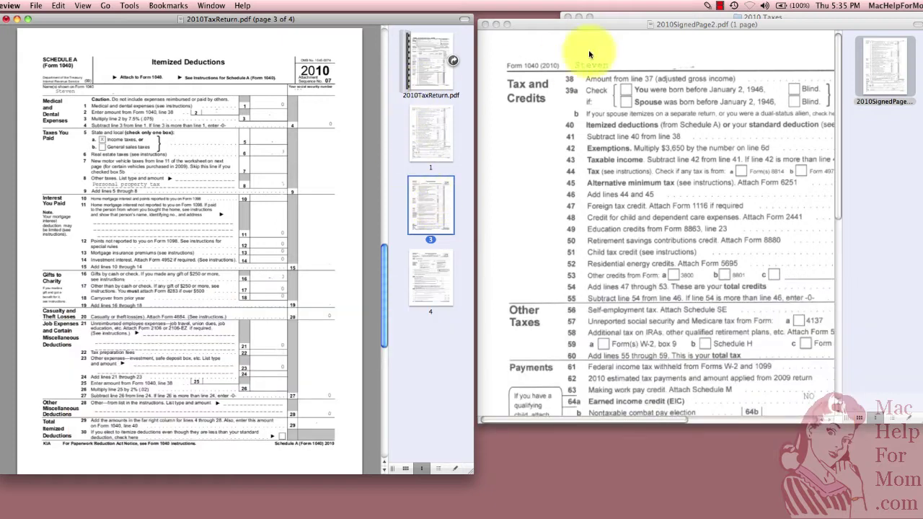
{"action": "left_click", "coordinate": [486, 25]}
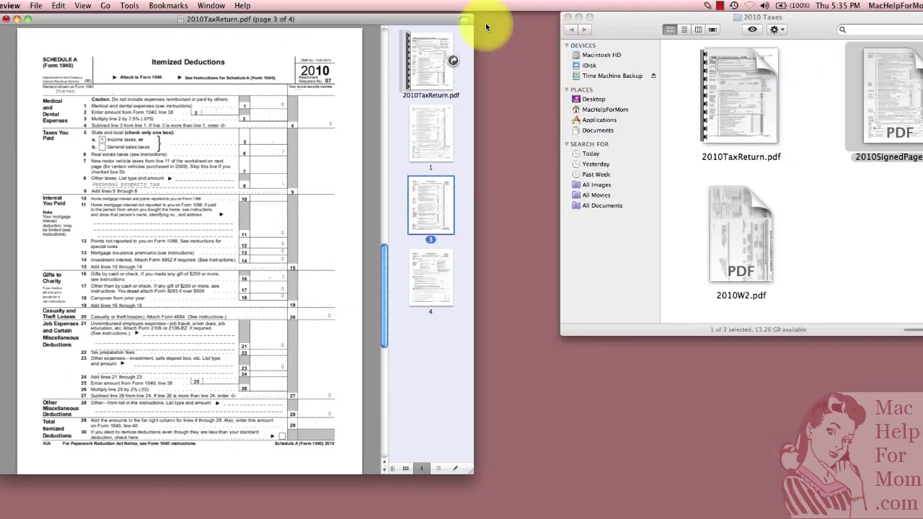
- Open 2010W2.pdf and place its shrunken window beside the tax return
{"action": "left_click", "coordinate": [749, 239]}
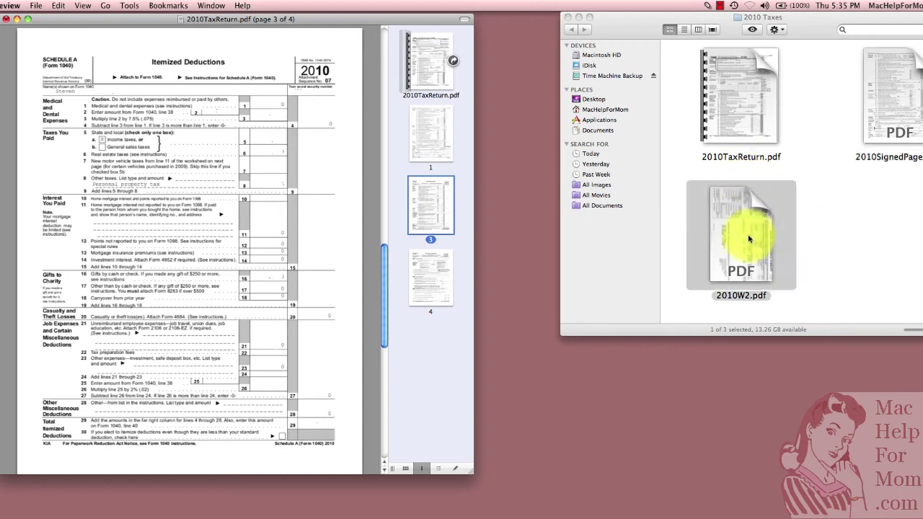
{"action": "double_click", "coordinate": [750, 239]}
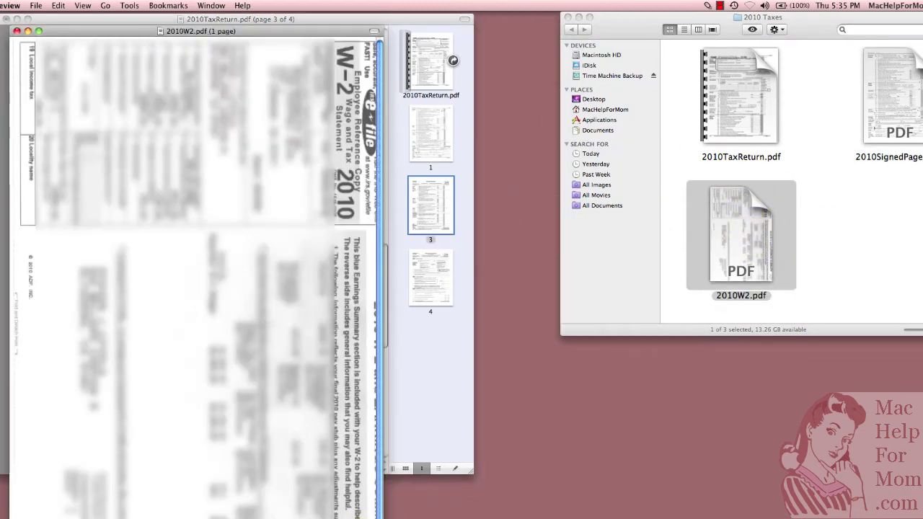
{"action": "left_click_drag", "start_coordinate": [381, 518], "coordinate": [289, 352]}
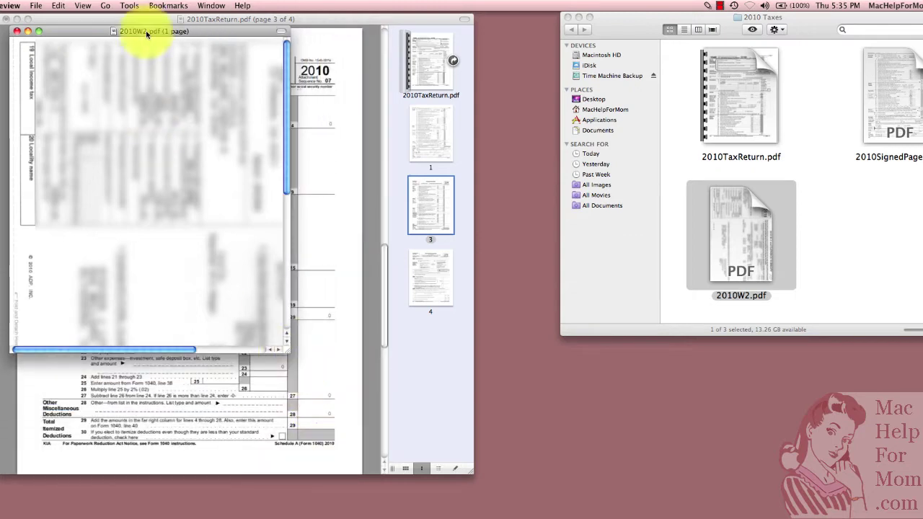
{"action": "left_click_drag", "start_coordinate": [146, 30], "coordinate": [646, 86]}
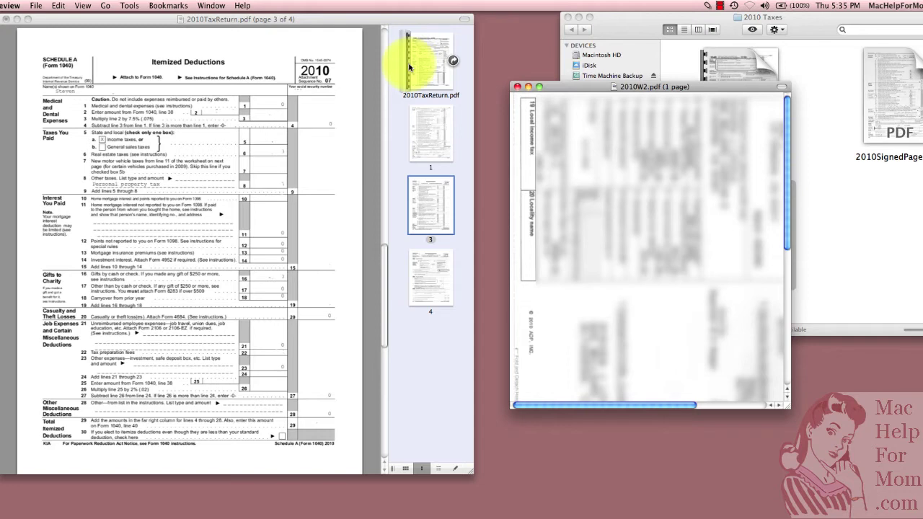
- Show the page thumbnails of 2010W2.pdf, add its page to the end of the tax return, and close 2010W2.pdf
{"action": "key", "text": "super+shift+d"}
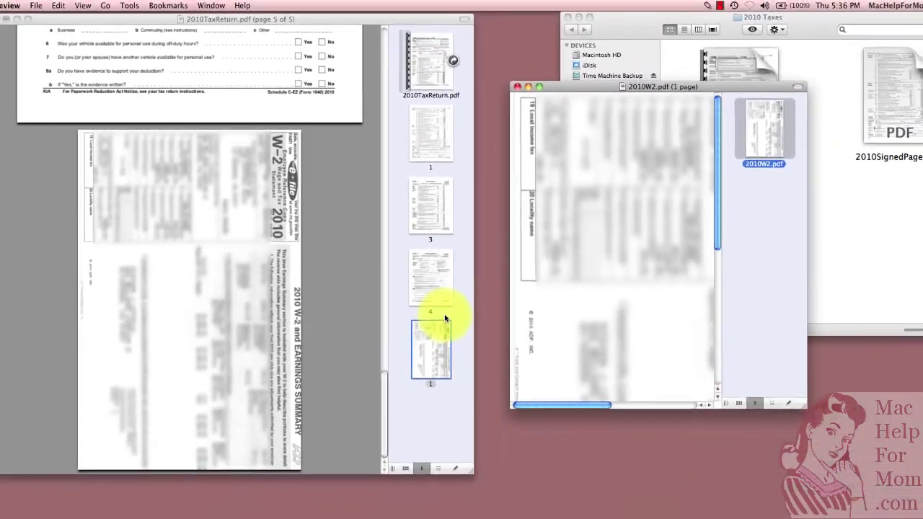
{"action": "scroll", "coordinate": [334, 303], "scroll_direction": "up", "scroll_amount": 20}
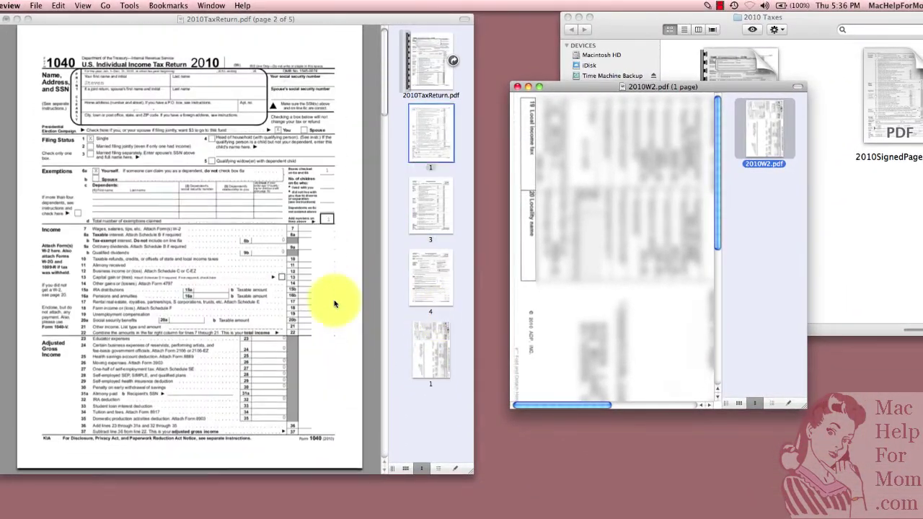
{"action": "scroll", "coordinate": [334, 303], "scroll_direction": "down", "scroll_amount": 20}
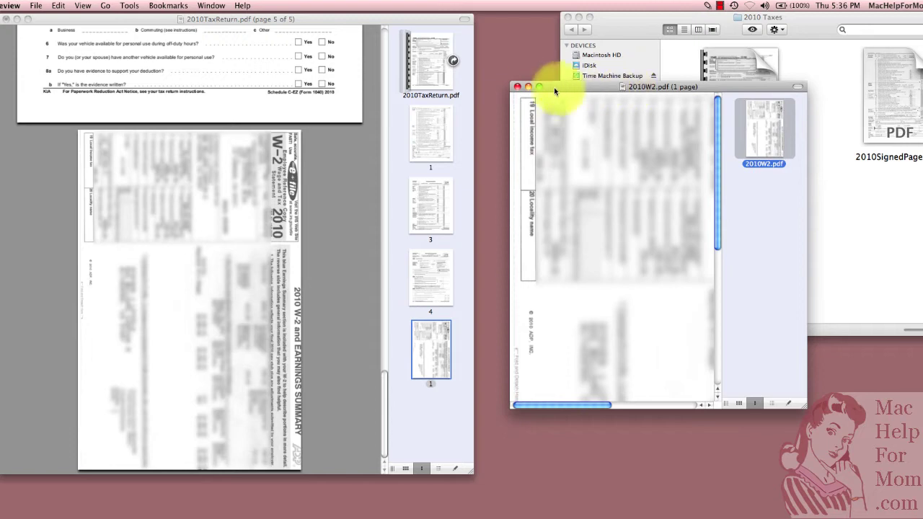
{"action": "left_click", "coordinate": [518, 87]}
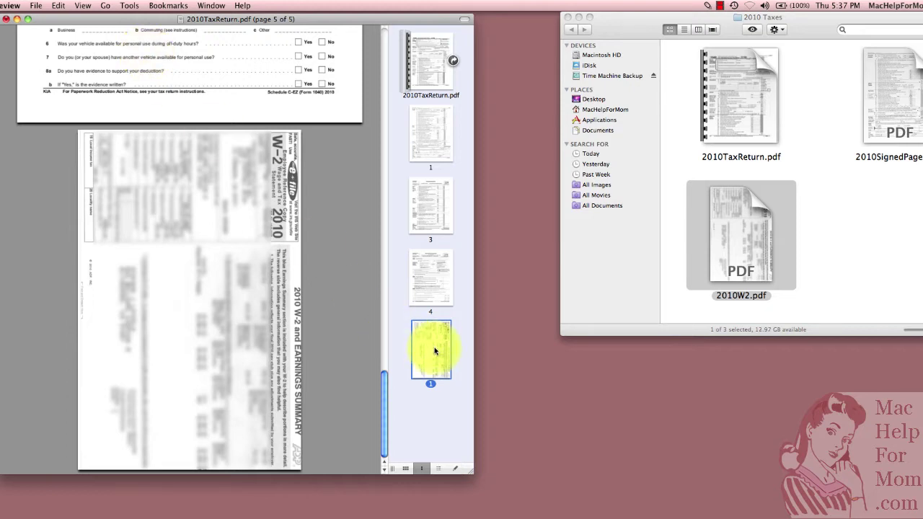
- Rotate the W-2 page at the end of the tax return to the left so it reads upright
{"action": "left_click", "coordinate": [426, 289]}
{"action": "left_click", "coordinate": [429, 348]}
{"action": "left_click", "coordinate": [130, 10]}
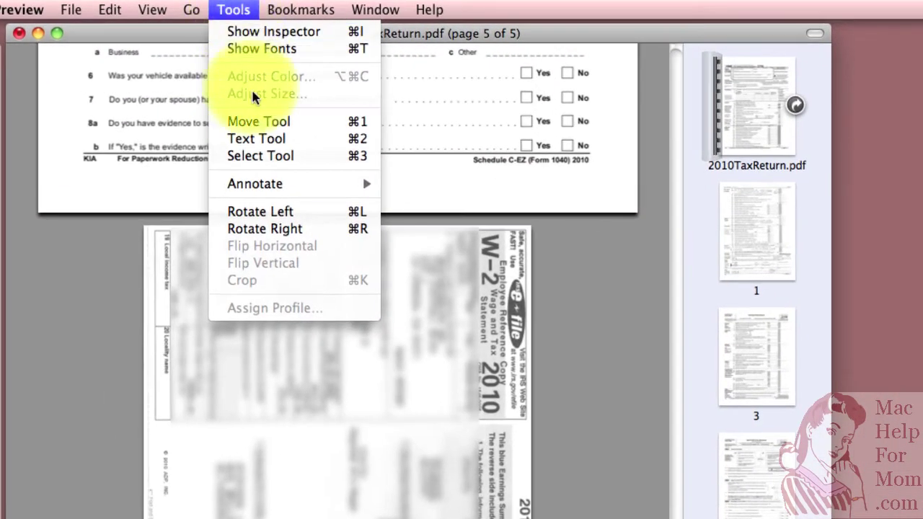
{"action": "mouse_move", "coordinate": [153, 107]}
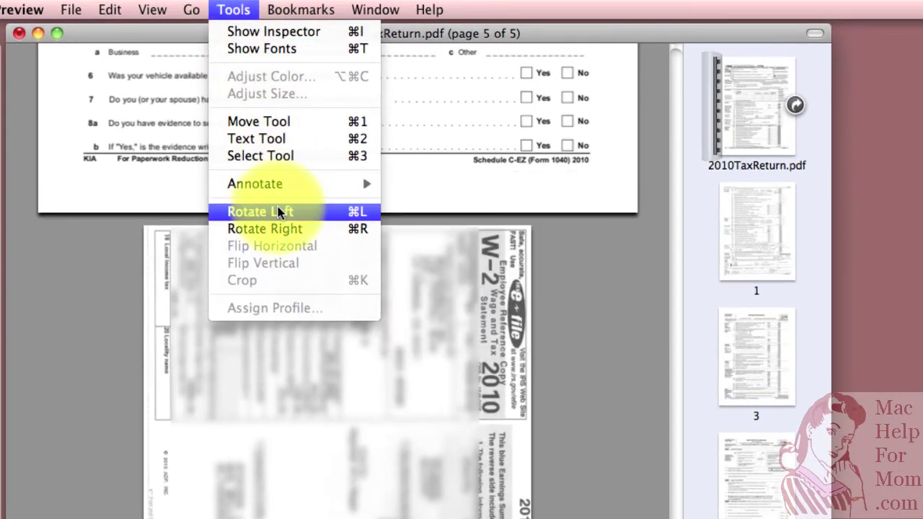
{"action": "left_click", "coordinate": [278, 212]}
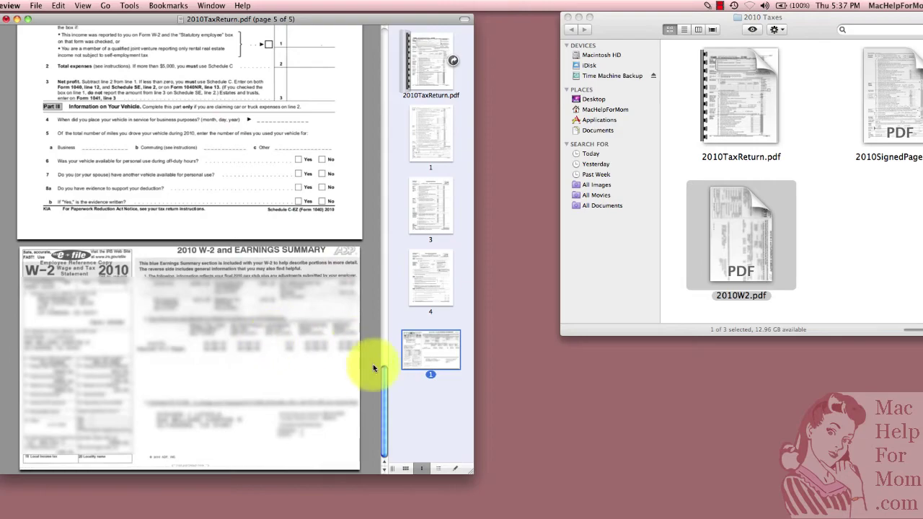
- Save the combined document as a new file named 2010TaxReturnPackage.pdf in the 2010 Taxes folder
{"action": "left_click_drag", "start_coordinate": [386, 396], "coordinate": [387, 42]}
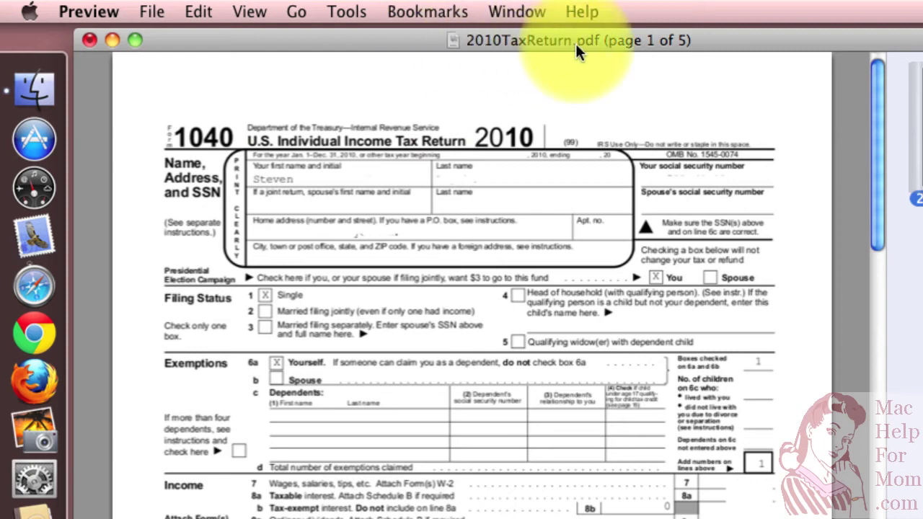
{"action": "left_click", "coordinate": [150, 11]}
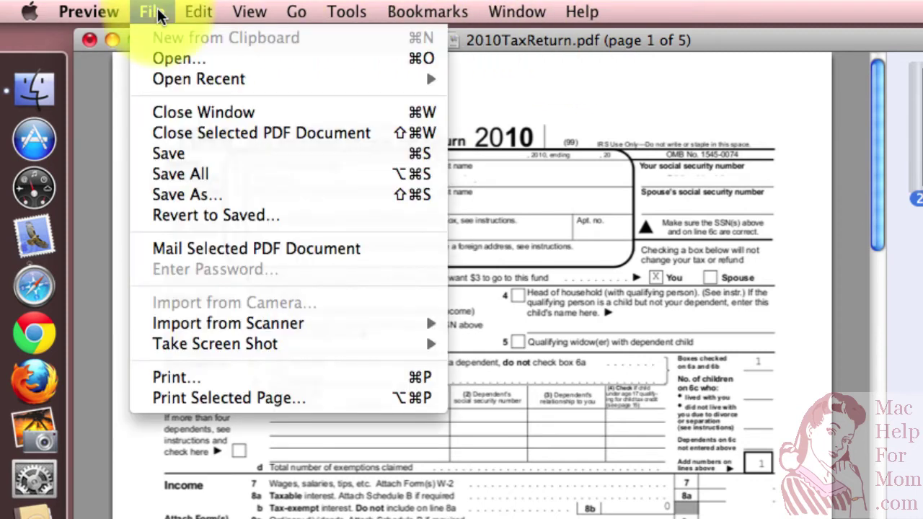
{"action": "left_click", "coordinate": [204, 194]}
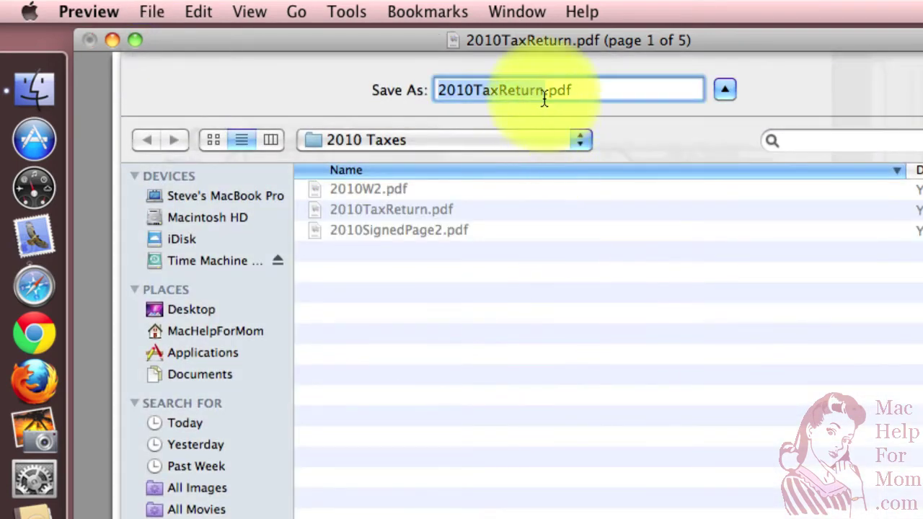
{"action": "left_click", "coordinate": [545, 91]}
{"action": "type", "text": "Package"}
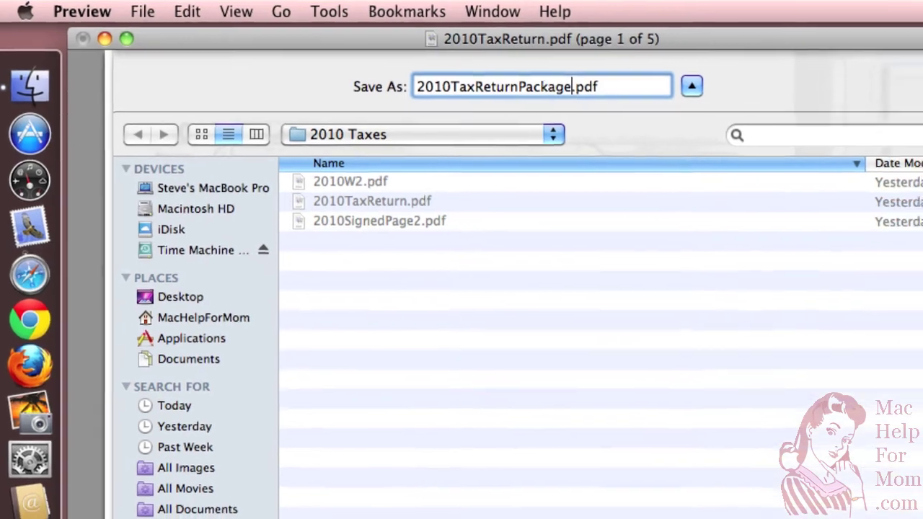
{"action": "key", "text": "Return"}
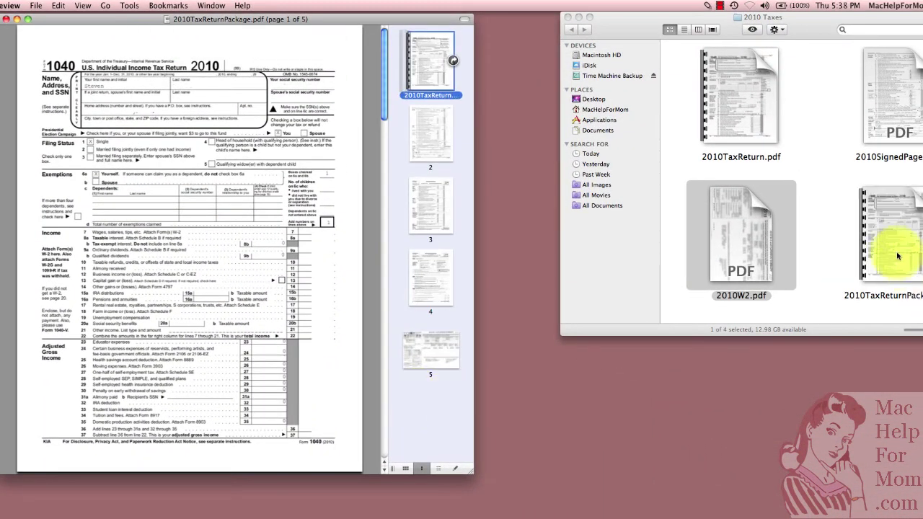
{"action": "mouse_move", "coordinate": [910, 233]}
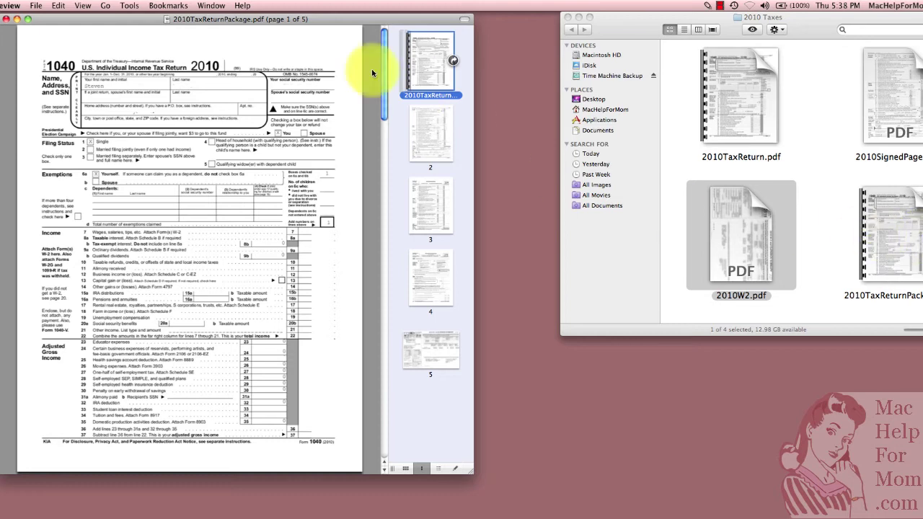
- Close 2010TaxReturnPackage.pdf and open 2010TaxReturn.pdf, 2010SignedPage2.pdf and 2010W2.pdf together in a single window
{"action": "left_click", "coordinate": [7, 21]}
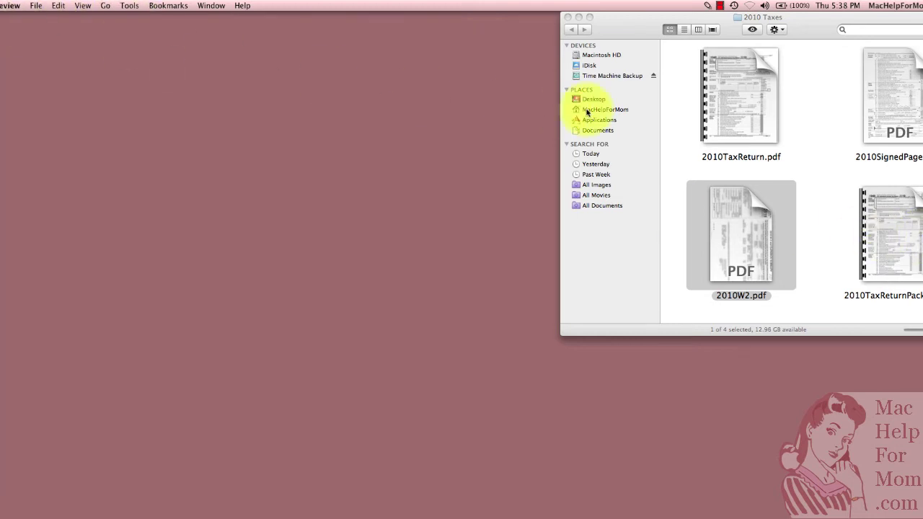
{"action": "left_click", "coordinate": [682, 99]}
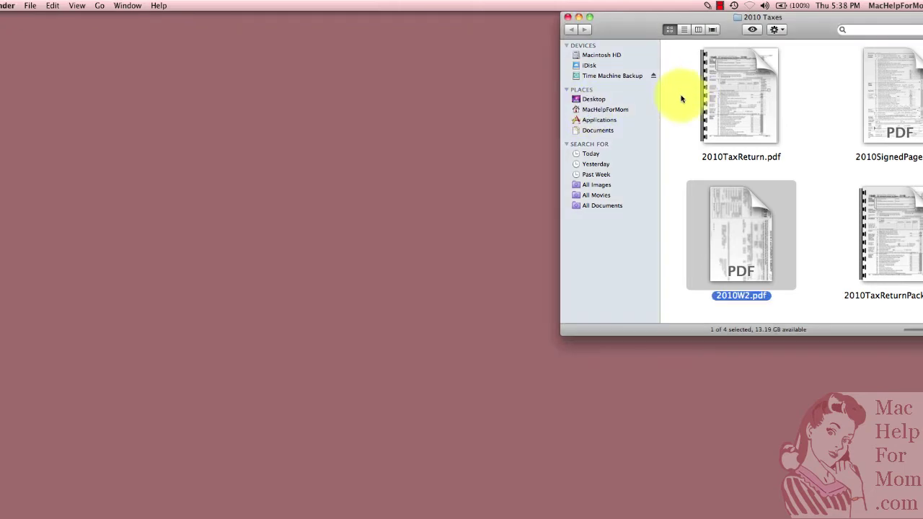
{"action": "left_click", "coordinate": [757, 92]}
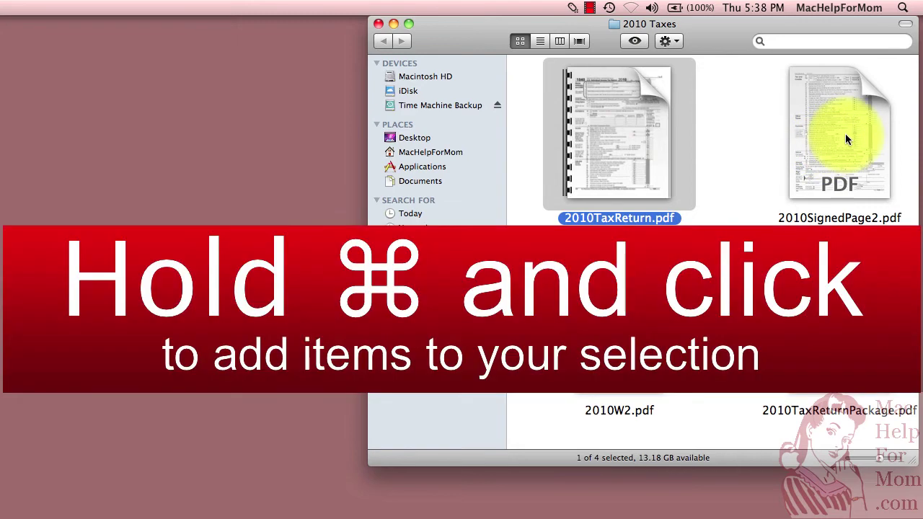
{"action": "left_click", "coordinate": [845, 139], "text": "super"}
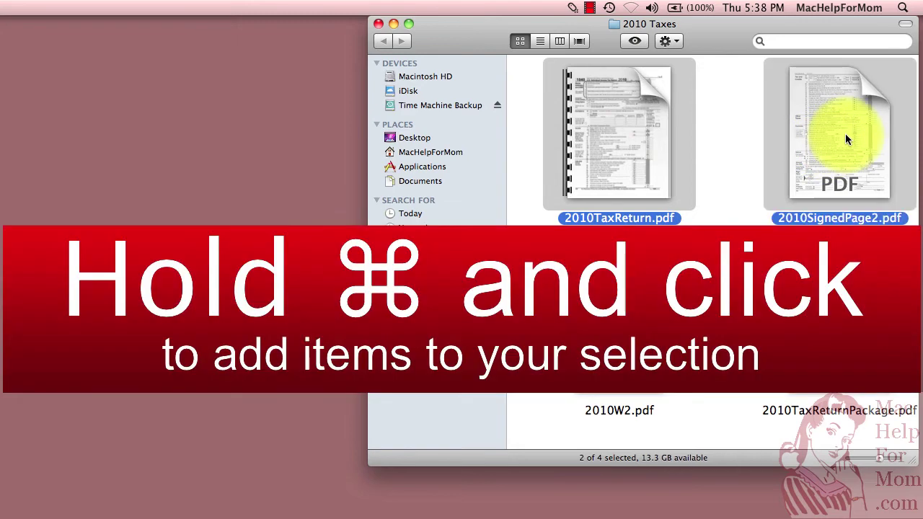
{"action": "left_click", "coordinate": [605, 336], "text": "super"}
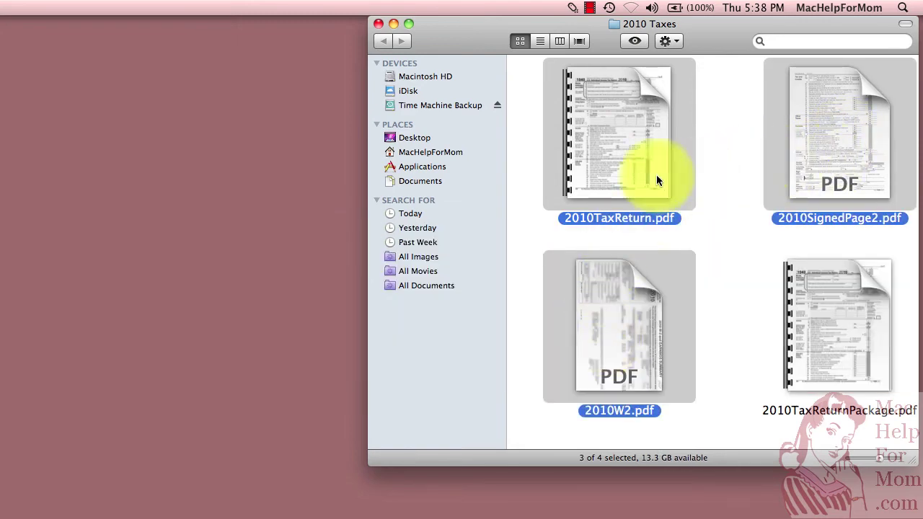
{"action": "mouse_move", "coordinate": [616, 149]}
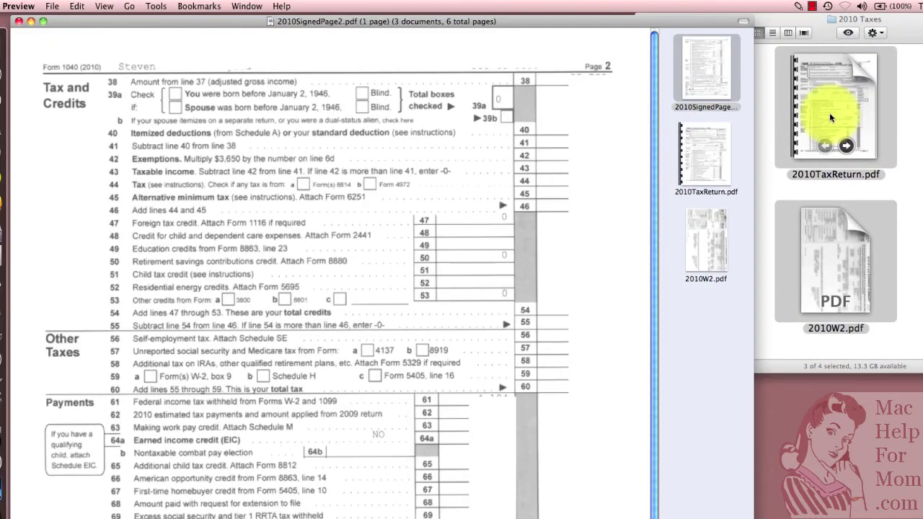
- Expand the page thumbnails of 2010TaxReturn.pdf and replace its unsigned page 2 with the page from 2010SignedPage2.pdf
{"action": "left_click_drag", "start_coordinate": [821, 119], "coordinate": [709, 155]}
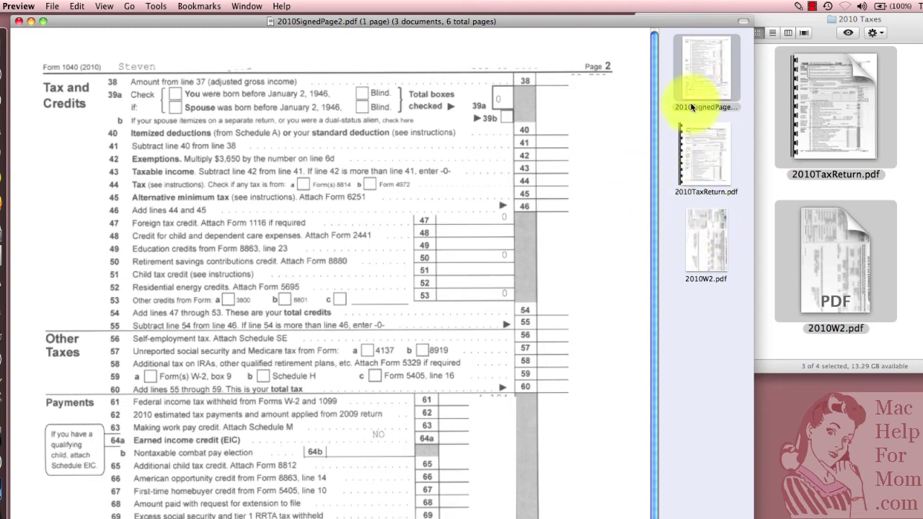
{"action": "left_click_drag", "start_coordinate": [711, 84], "coordinate": [708, 163]}
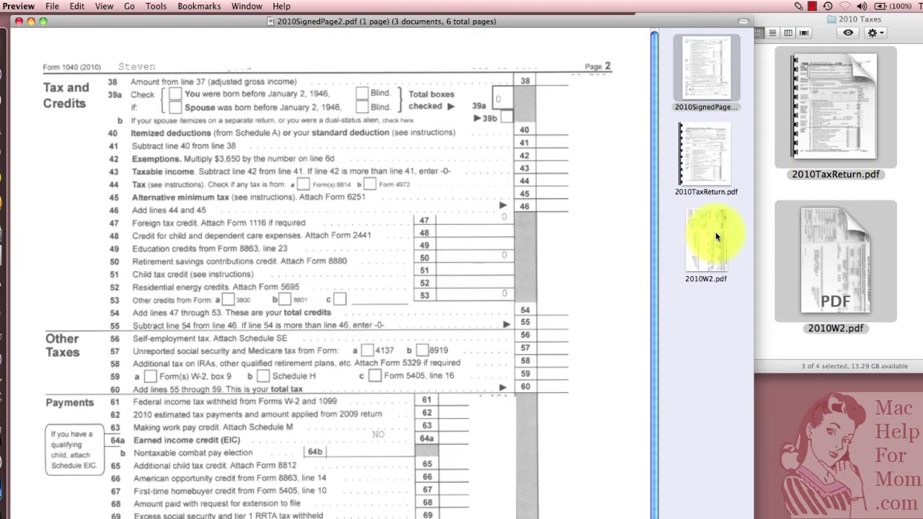
{"action": "left_click_drag", "start_coordinate": [715, 232], "coordinate": [709, 85]}
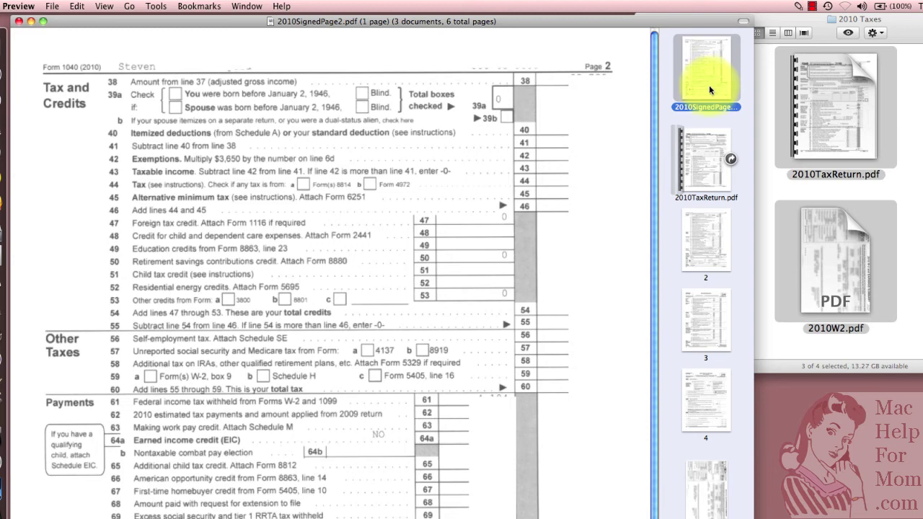
{"action": "left_click_drag", "start_coordinate": [709, 87], "coordinate": [708, 205]}
{"action": "left_click", "coordinate": [709, 320]}
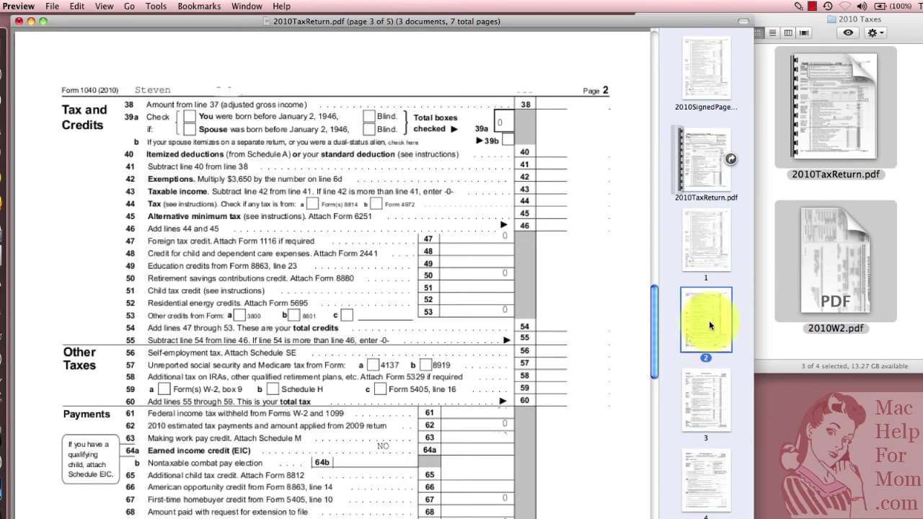
{"action": "key", "text": "Delete"}
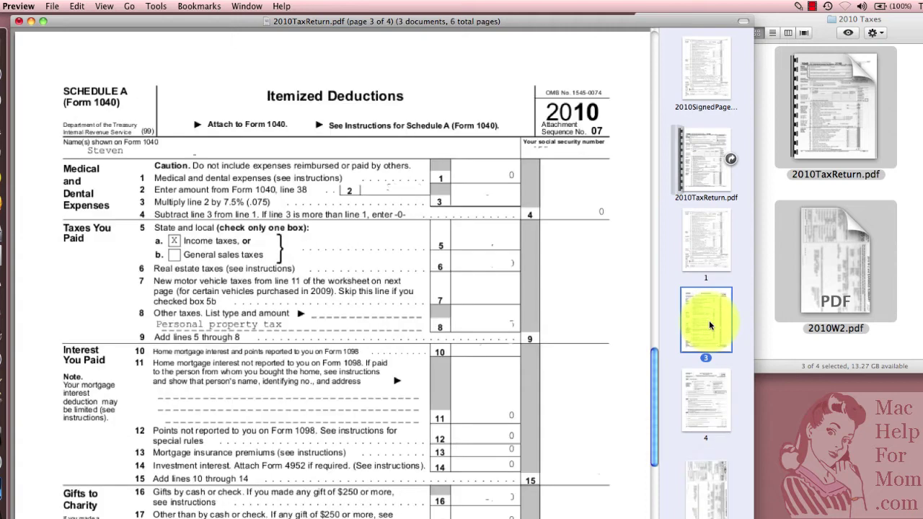
- Add the page of 2010W2.pdf to the end of 2010TaxReturn.pdf, and collapse and re-expand the tax return's thumbnails to check it
{"action": "left_click", "coordinate": [708, 490]}
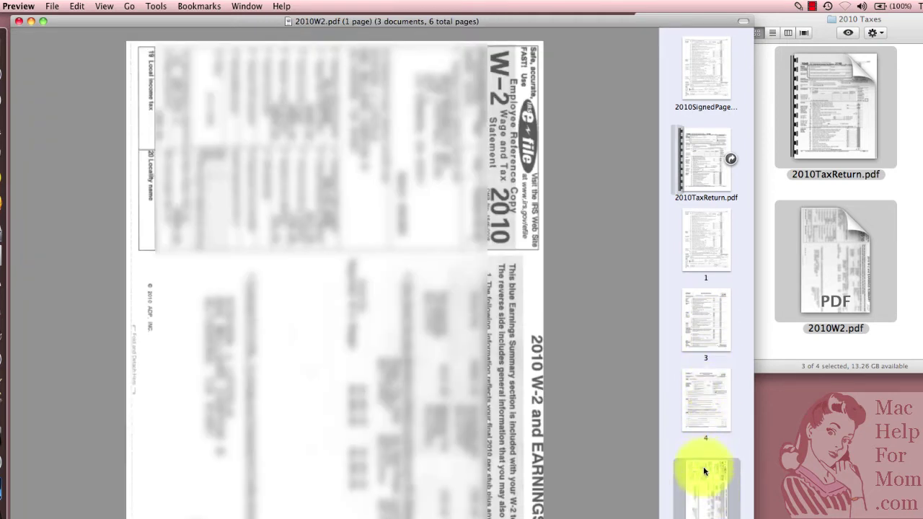
{"action": "left_click_drag", "start_coordinate": [705, 482], "coordinate": [709, 443]}
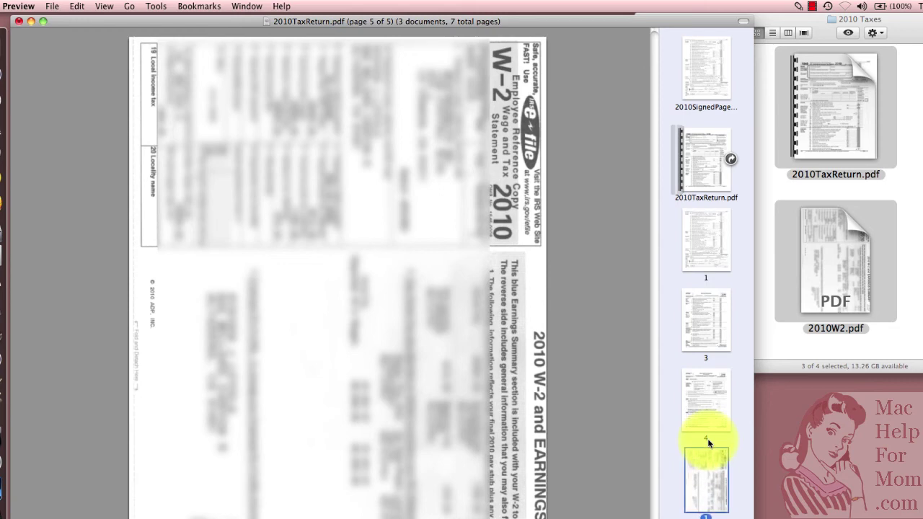
{"action": "left_click", "coordinate": [727, 159]}
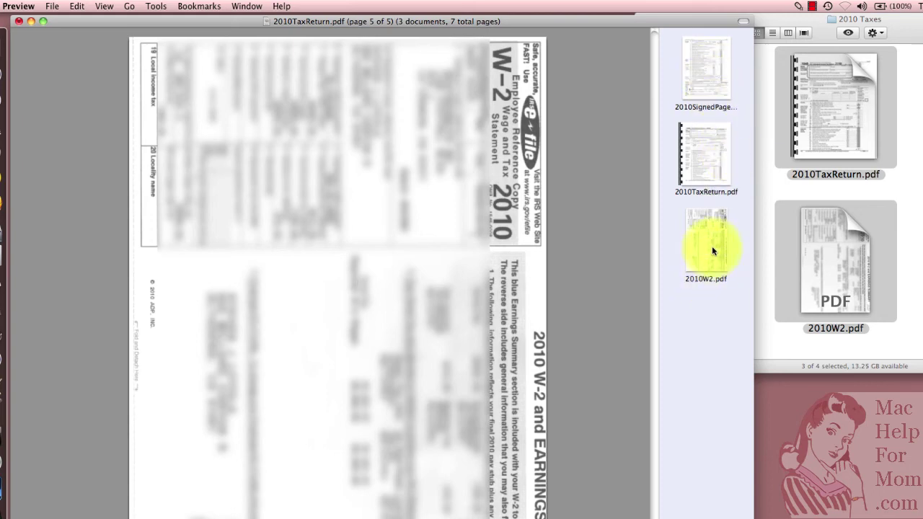
{"action": "left_click", "coordinate": [730, 155]}
{"action": "left_click", "coordinate": [730, 155]}
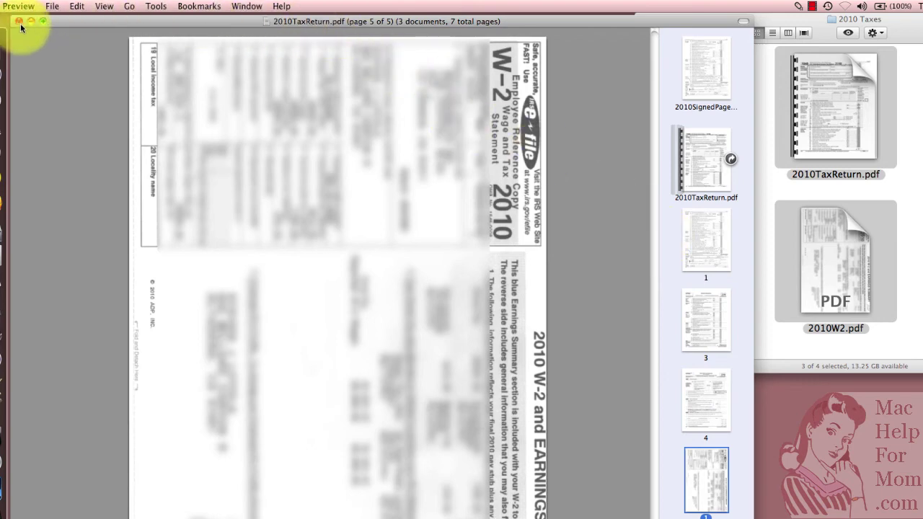
- Save the combined tax return as a new file named 2010TaxReturnPackage2.pdf in the 2010 Taxes folder
{"action": "left_click", "coordinate": [52, 7]}
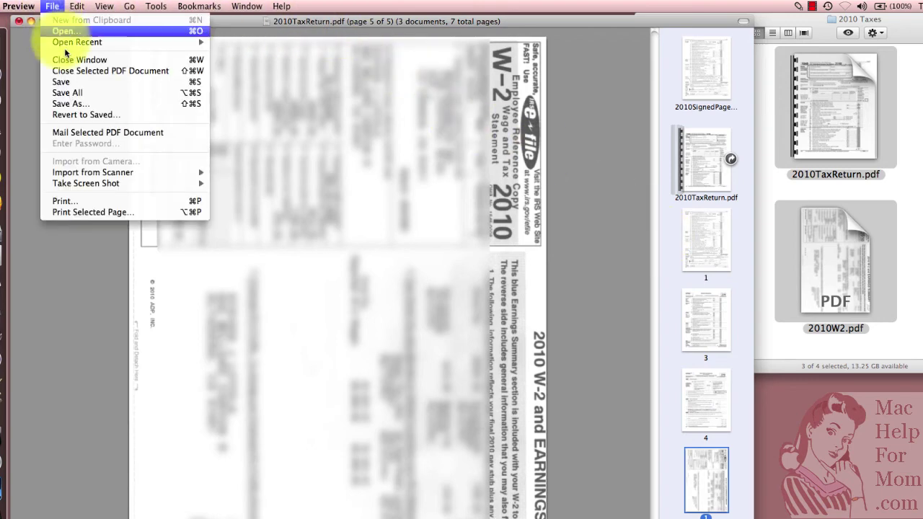
{"action": "left_click", "coordinate": [77, 108]}
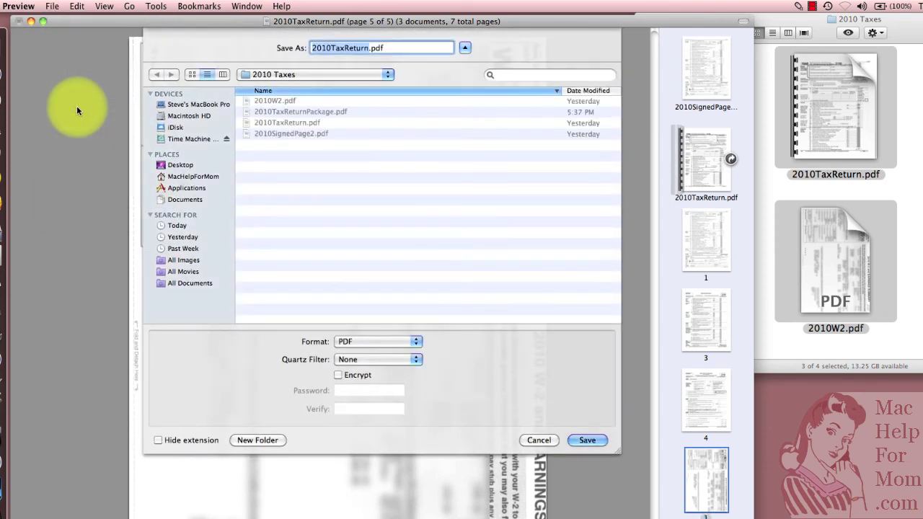
{"action": "left_click", "coordinate": [311, 115]}
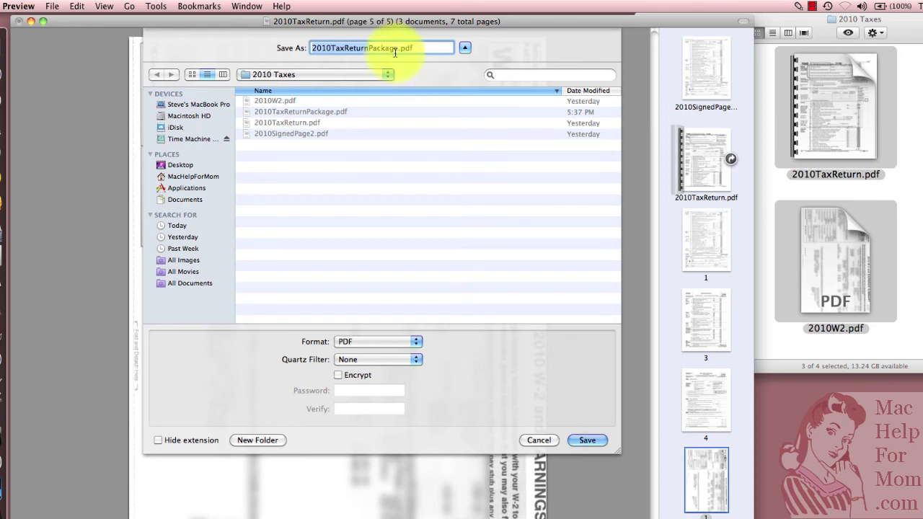
{"action": "left_click", "coordinate": [396, 49]}
{"action": "type", "text": "2"}
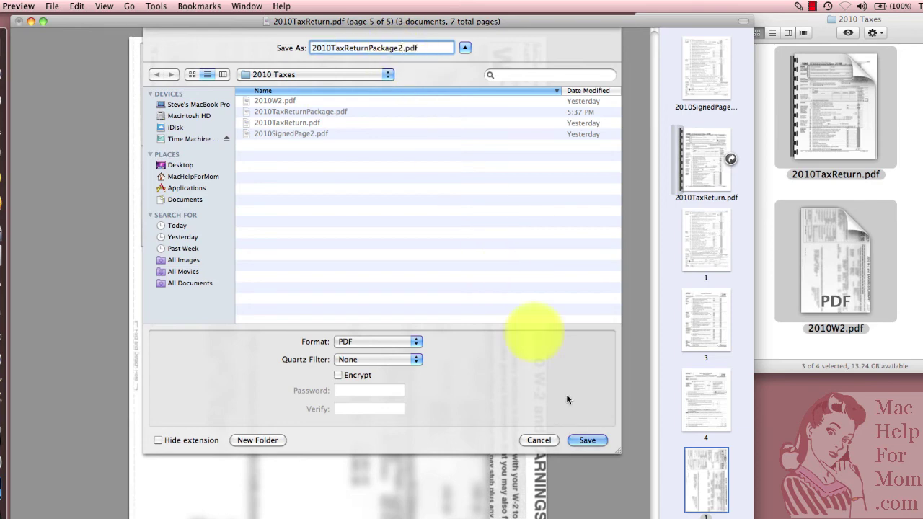
{"action": "left_click", "coordinate": [588, 440]}
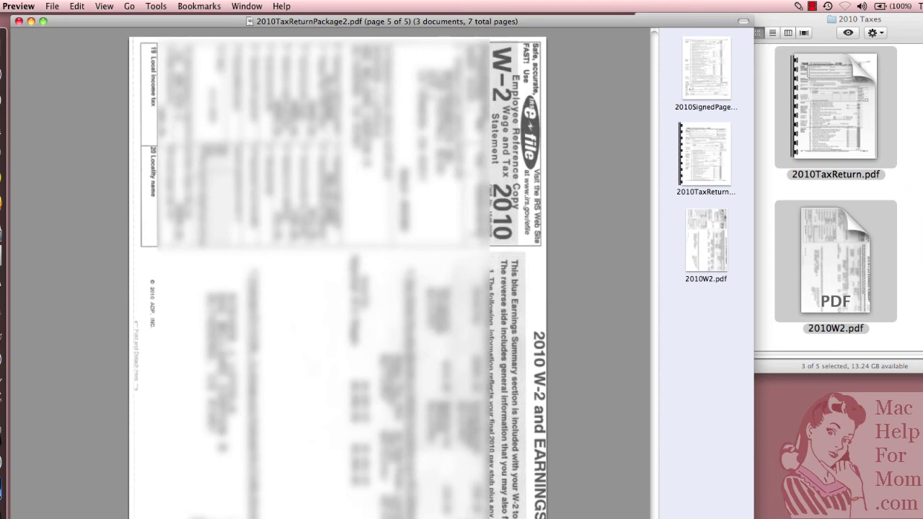
- Check the 2010 Taxes folder for 2010TaxReturnPackage2.pdf and 2010TaxReturnPackage.pdf, and return to the combined document
{"action": "left_click", "coordinate": [829, 19]}
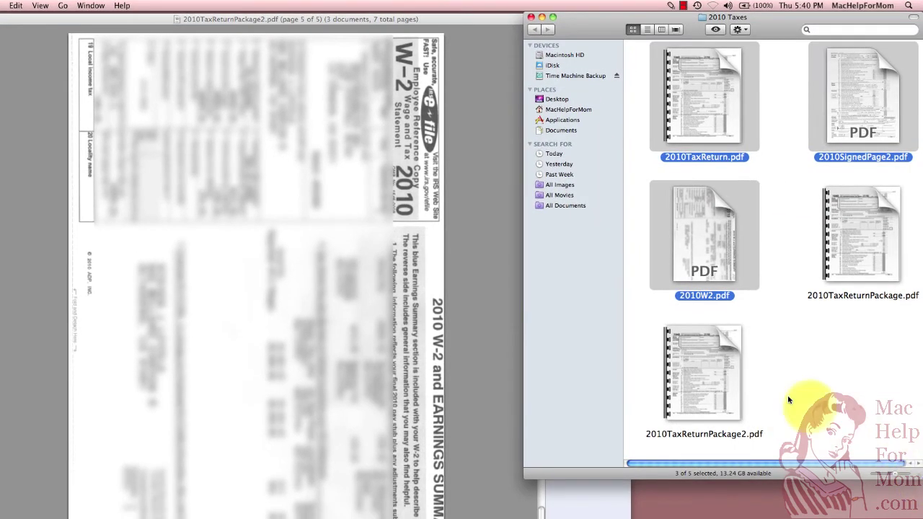
{"action": "left_click", "coordinate": [725, 382]}
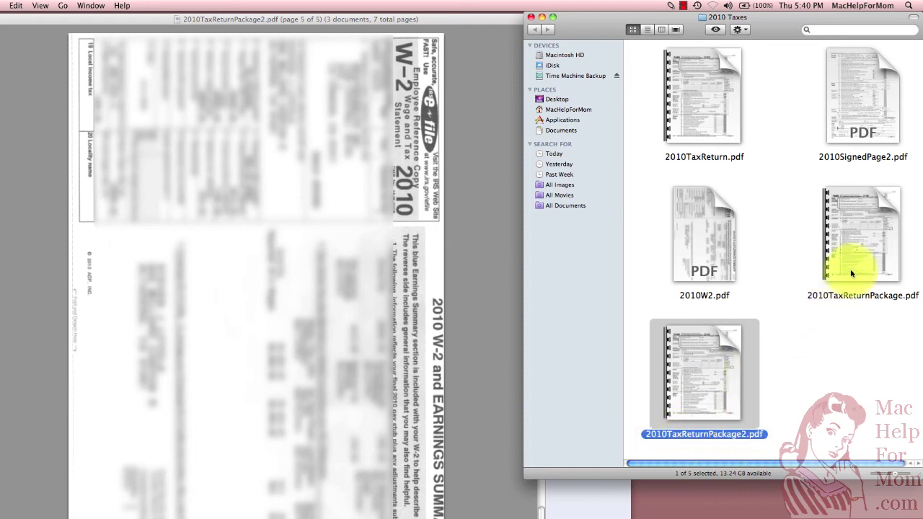
{"action": "left_click", "coordinate": [862, 252]}
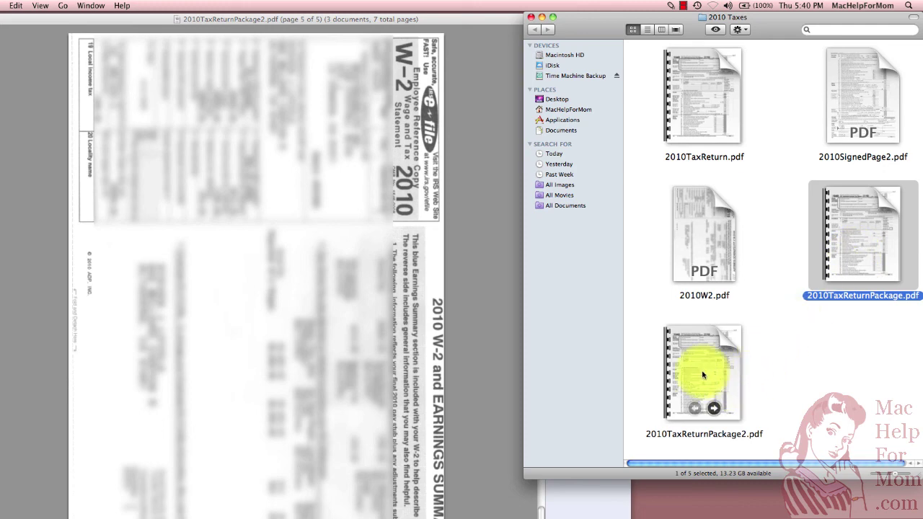
{"action": "left_click", "coordinate": [593, 515]}
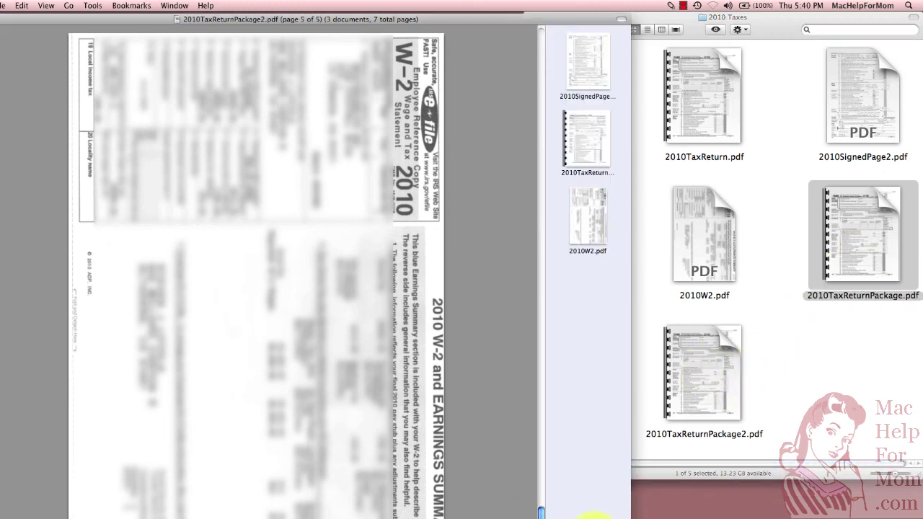